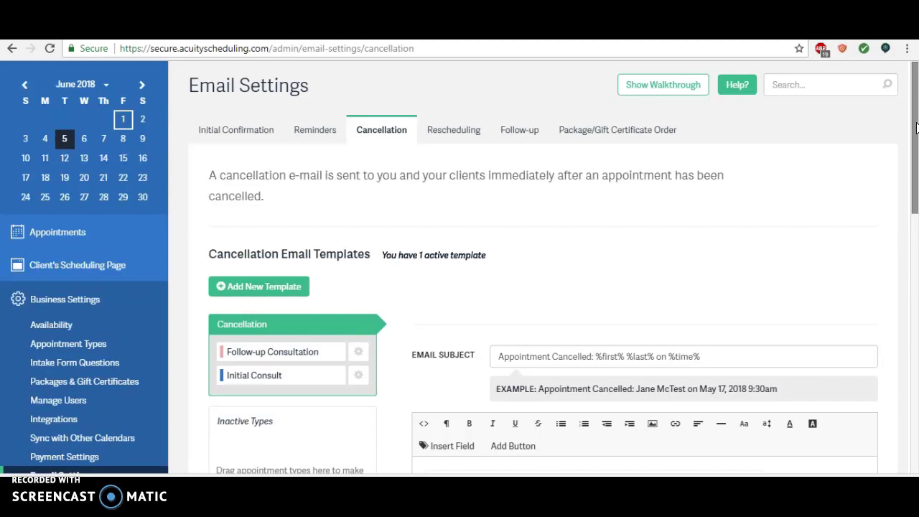
Step: Leave the cancellation template for the Client's Scheduling Page, discarding the unsaved edits
{"action": "left_click_drag", "start_coordinate": [916, 127], "coordinate": [917, 247]}
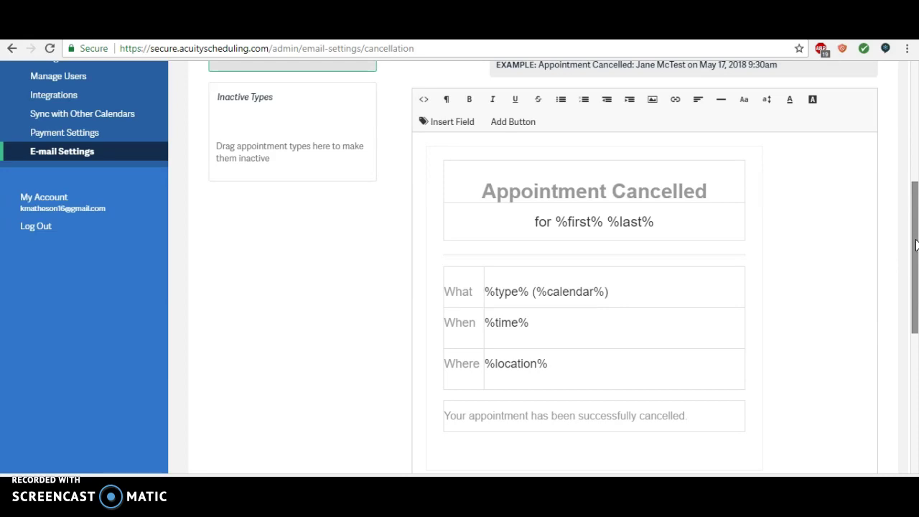
{"action": "left_click_drag", "start_coordinate": [915, 245], "coordinate": [907, 144]}
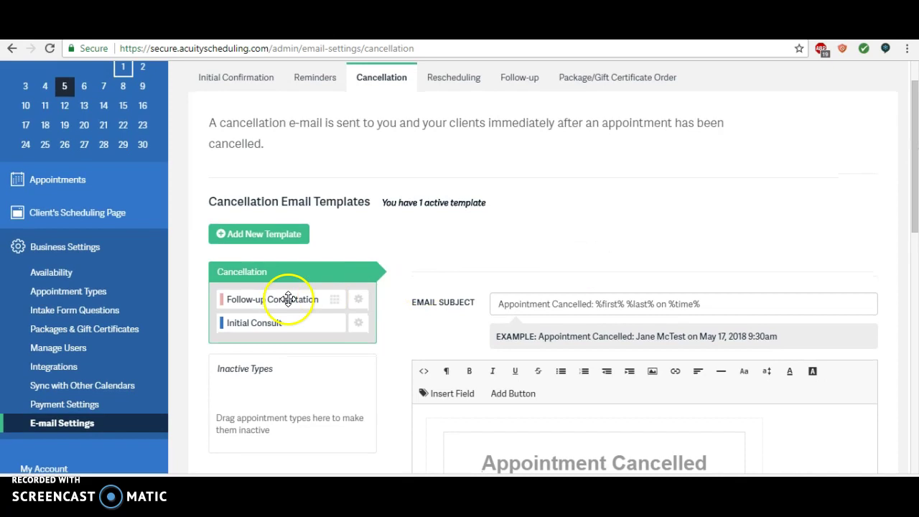
{"action": "left_click", "coordinate": [80, 224]}
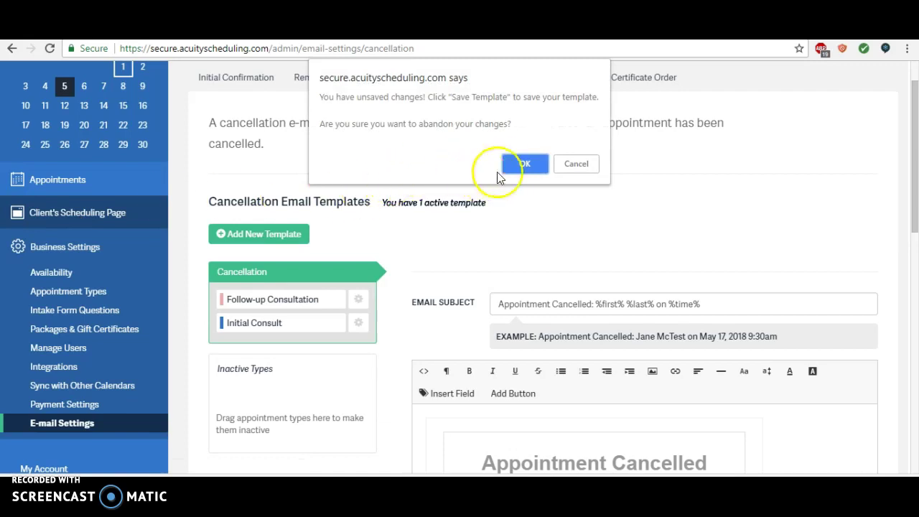
{"action": "left_click", "coordinate": [524, 164]}
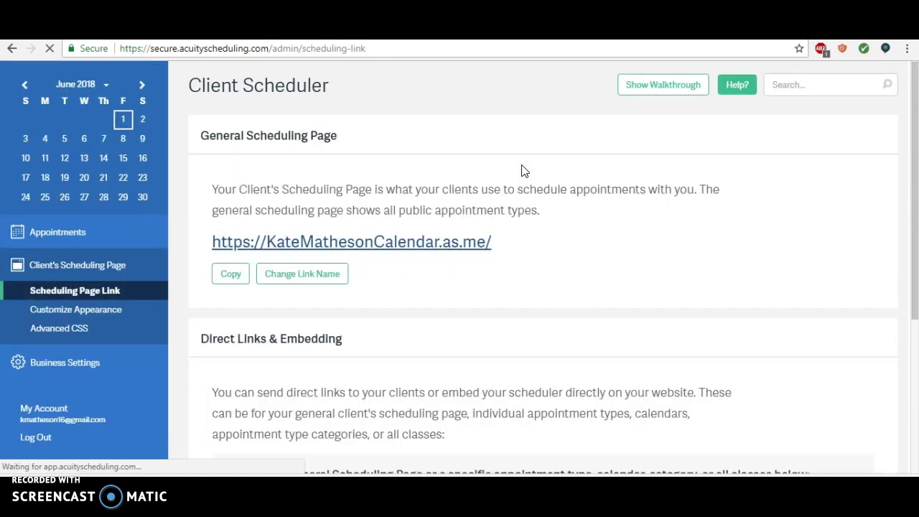
Step: Copy the general scheduling page link, then go to Business Settings availability
{"action": "left_click", "coordinate": [560, 270]}
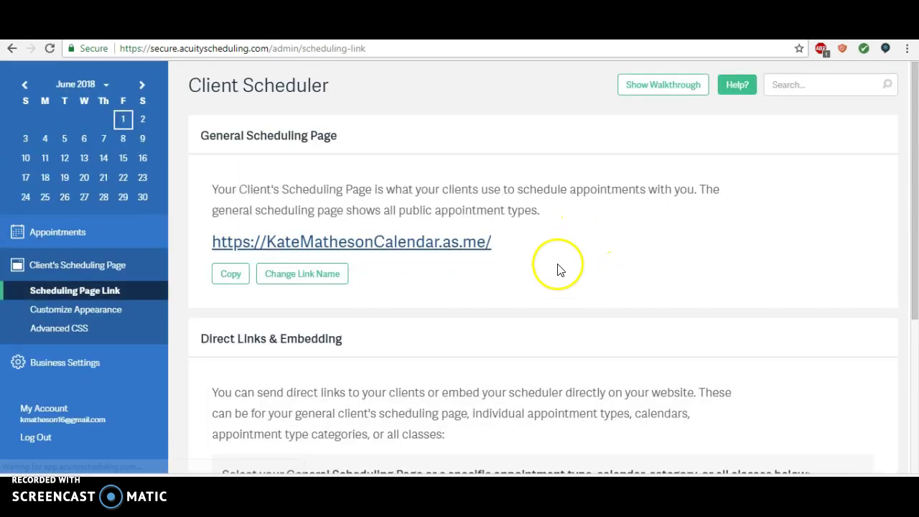
{"action": "left_click", "coordinate": [229, 277]}
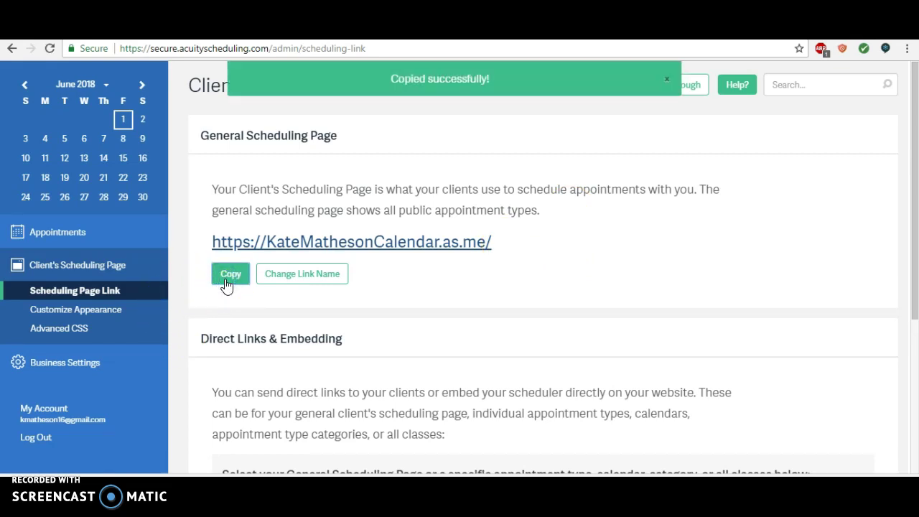
{"action": "left_click", "coordinate": [21, 363]}
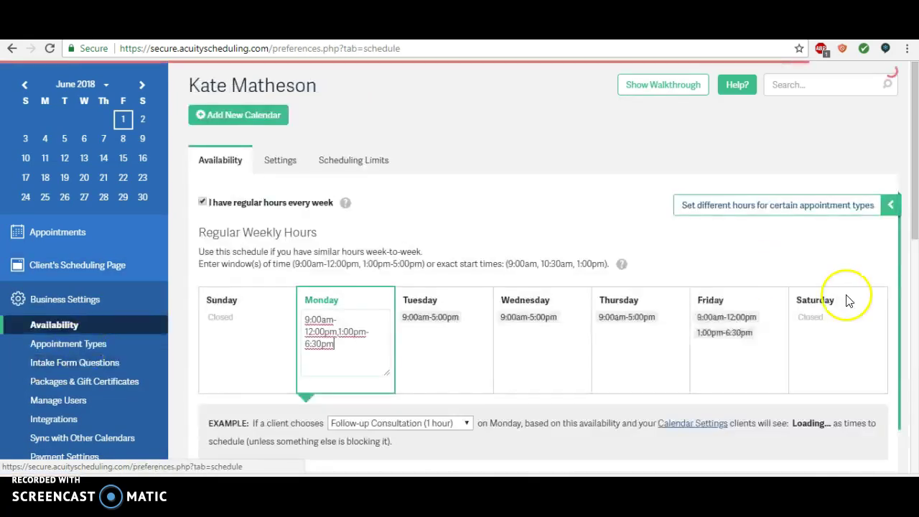
Step: Open the Cancellation tab of the E-mail Settings
{"action": "scroll", "coordinate": [142, 331], "scroll_direction": "down", "scroll_amount": 2}
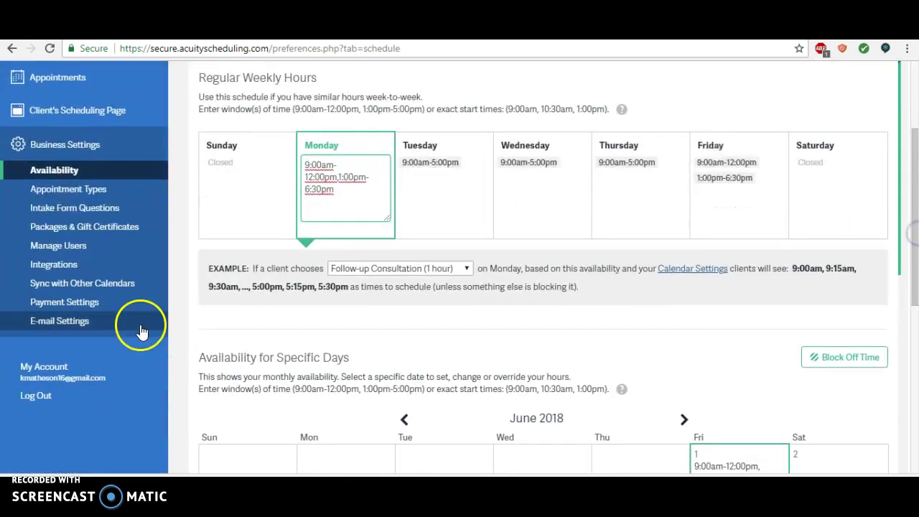
{"action": "left_click", "coordinate": [56, 325]}
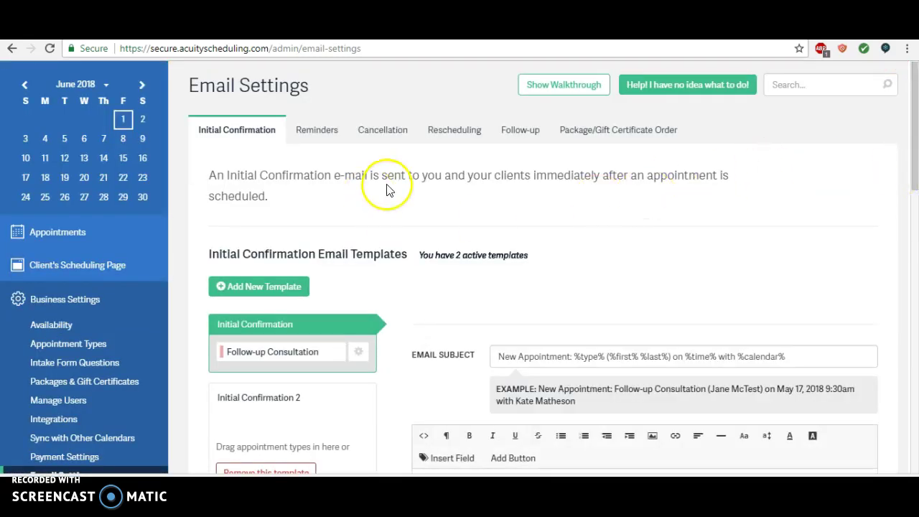
{"action": "left_click", "coordinate": [371, 136]}
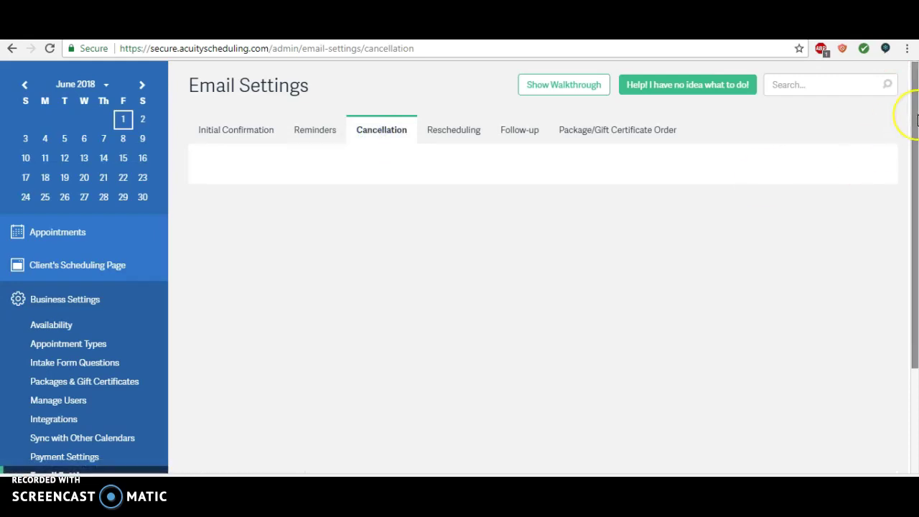
{"action": "left_click_drag", "start_coordinate": [917, 120], "coordinate": [917, 137]}
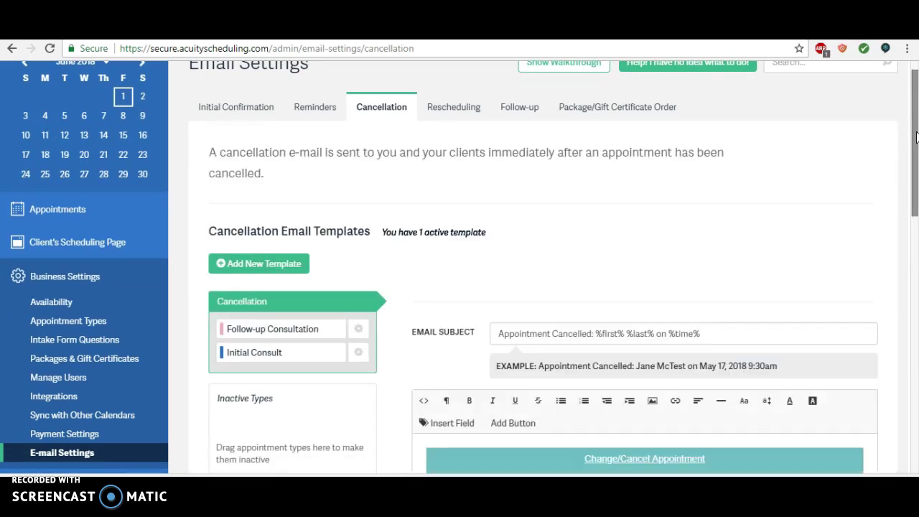
Step: Add a new cancellation template for Follow-up Consultation and Initial Consult and save it
{"action": "left_click", "coordinate": [259, 267]}
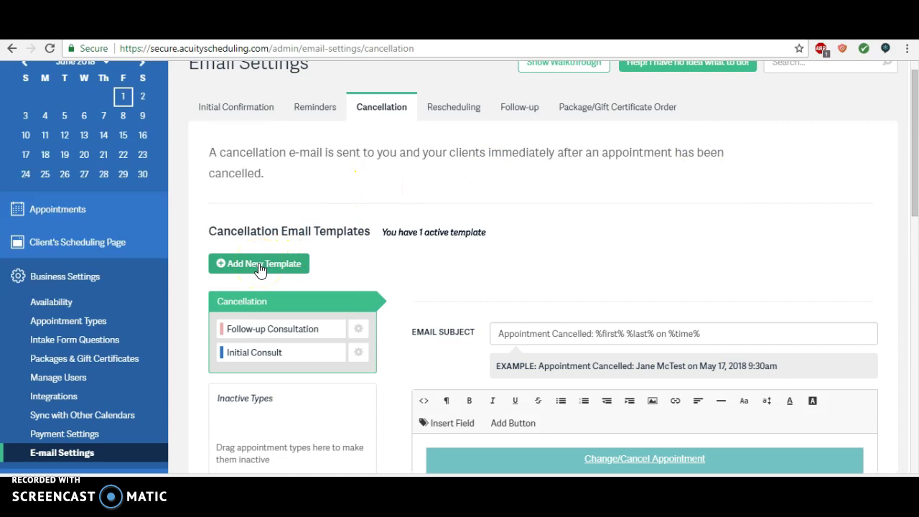
{"action": "left_click", "coordinate": [259, 268]}
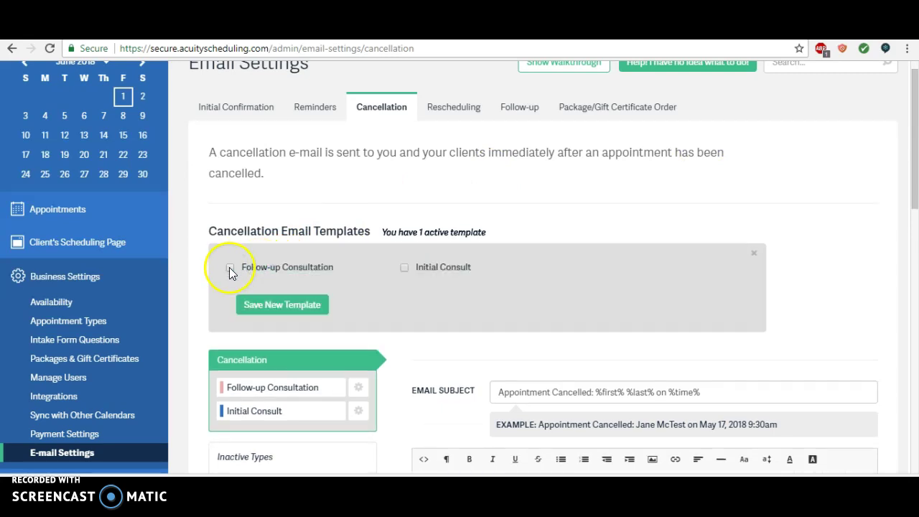
{"action": "left_click", "coordinate": [229, 270]}
{"action": "left_click", "coordinate": [230, 270]}
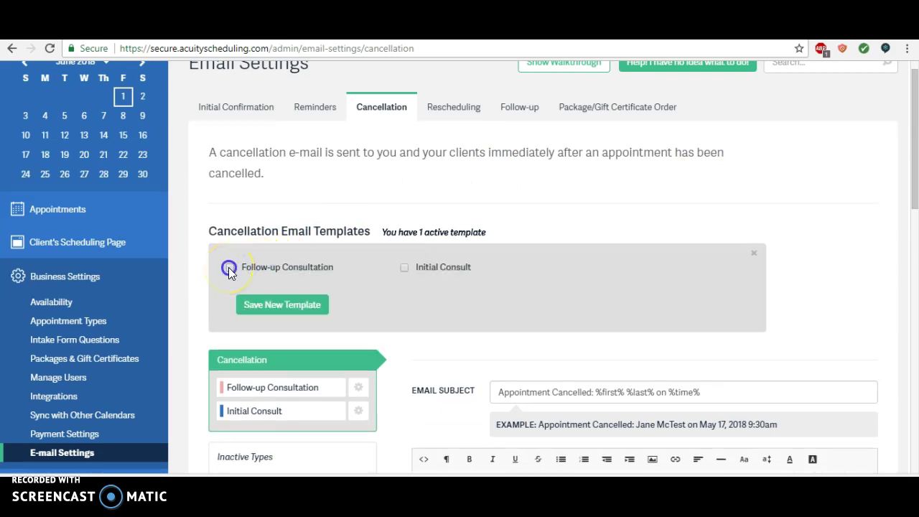
{"action": "left_click", "coordinate": [405, 269]}
{"action": "left_click", "coordinate": [288, 306]}
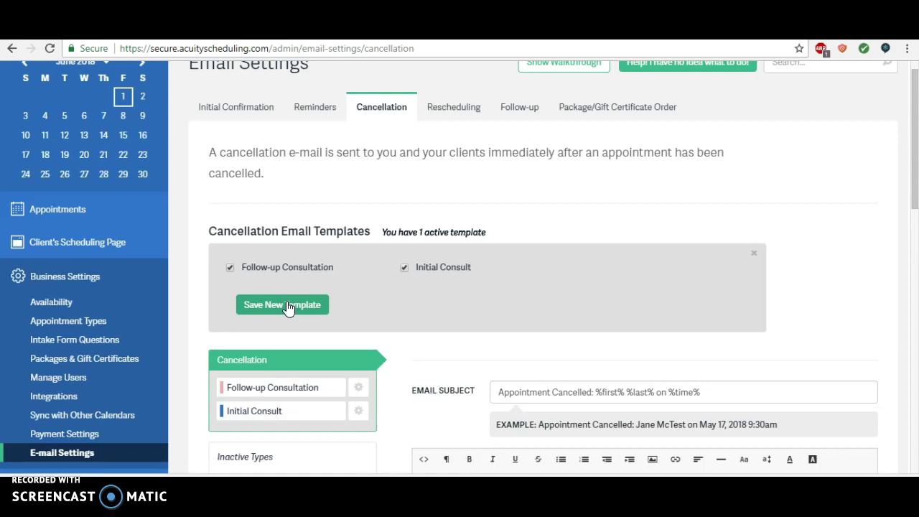
{"action": "left_click", "coordinate": [260, 312]}
{"action": "scroll", "coordinate": [262, 313], "scroll_direction": "down", "scroll_amount": 4}
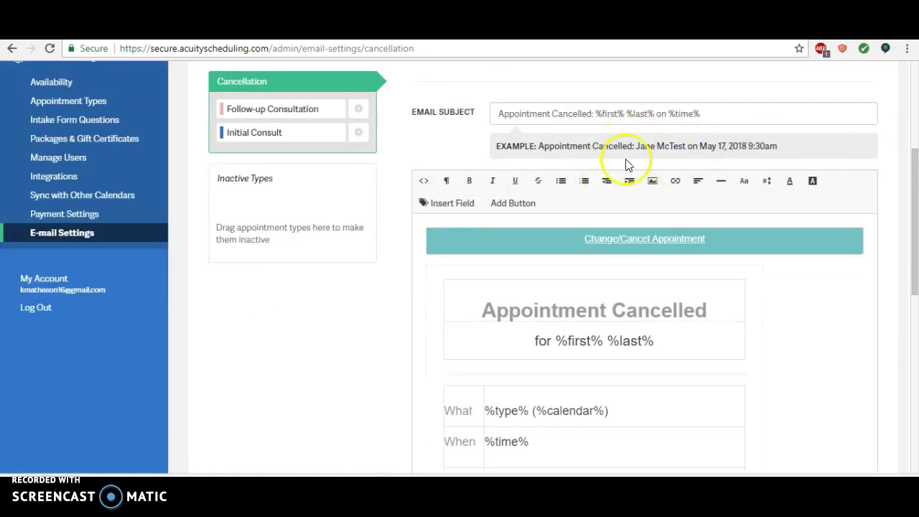
Step: Delete the Change/Cancel Appointment button from the top of the email body
{"action": "left_click", "coordinate": [754, 241]}
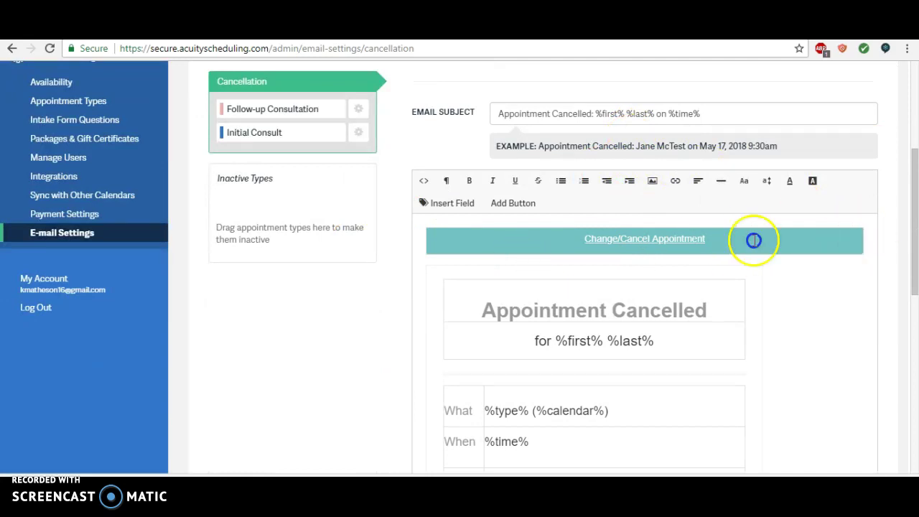
{"action": "left_click_drag", "start_coordinate": [754, 240], "coordinate": [416, 248]}
{"action": "key", "text": "BackSpace"}
{"action": "scroll", "coordinate": [417, 249], "scroll_direction": "down", "scroll_amount": 1}
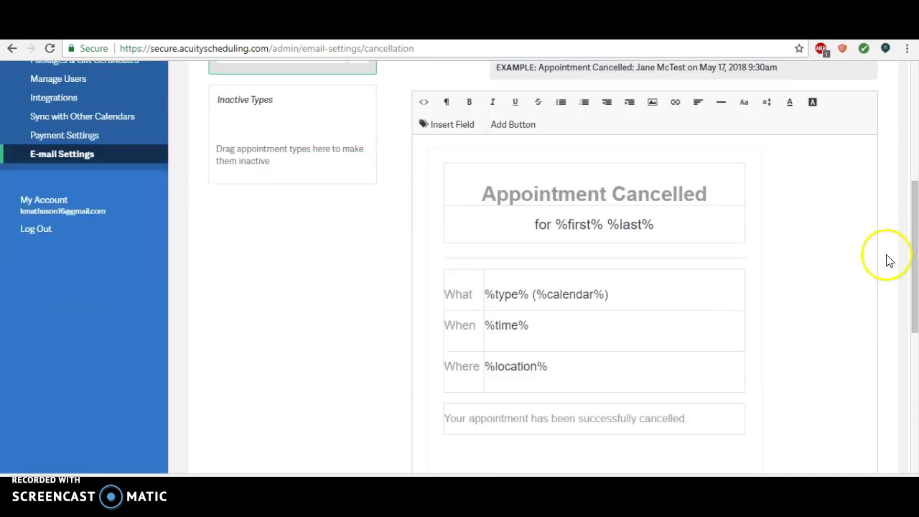
{"action": "left_click_drag", "start_coordinate": [909, 257], "coordinate": [878, 213]}
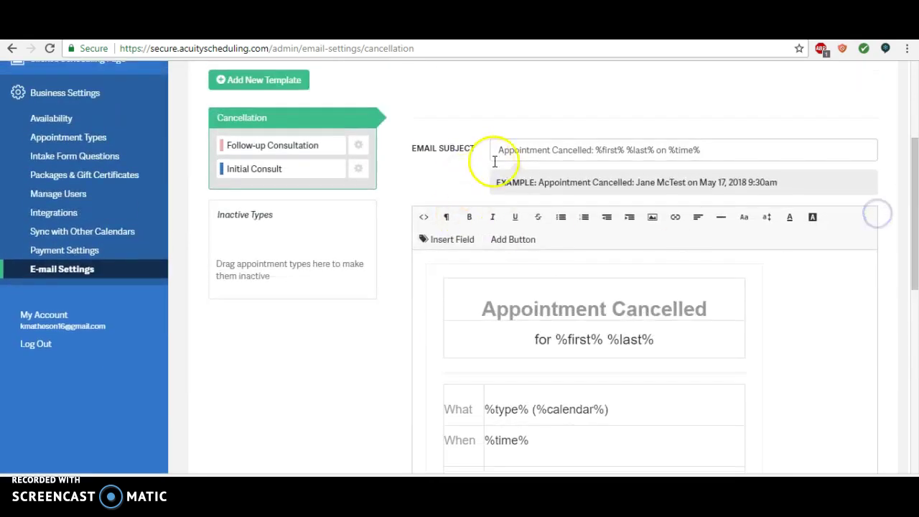
Step: Change the subject to 'Reminder: Re-book Cancelled Appointment from %time%'
{"action": "left_click", "coordinate": [655, 151]}
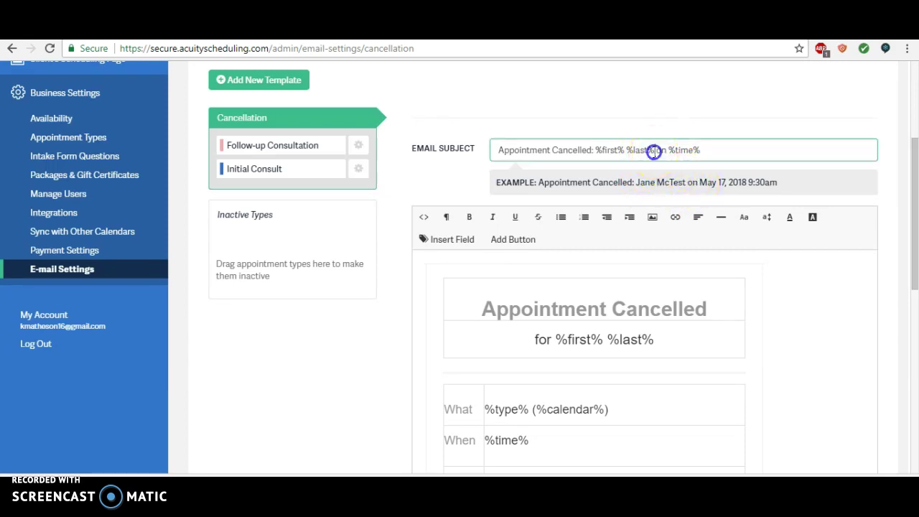
{"action": "left_click_drag", "start_coordinate": [654, 151], "coordinate": [490, 153]}
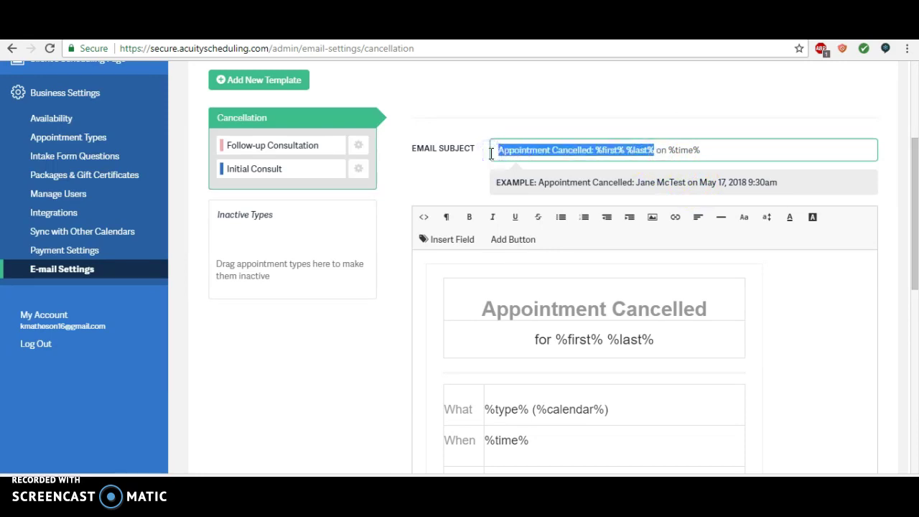
{"action": "key", "text": "BackSpace"}
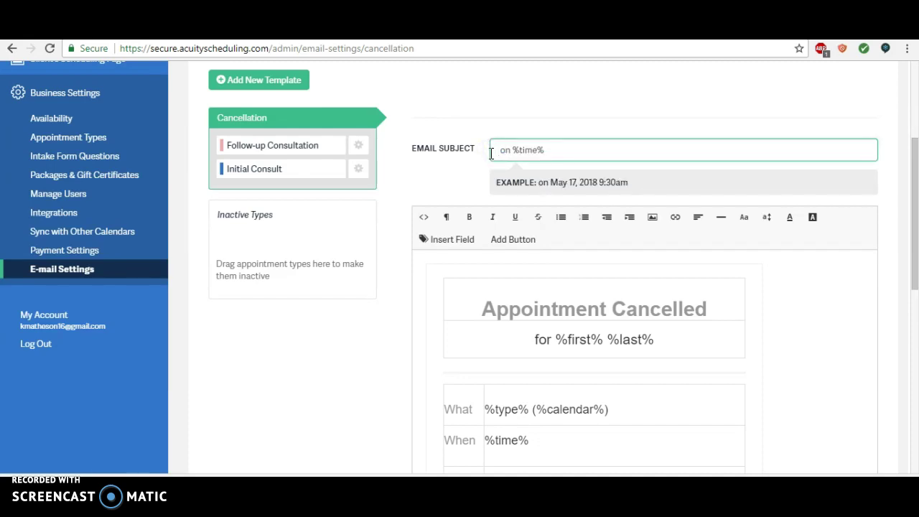
{"action": "type", "text": "Rem "}
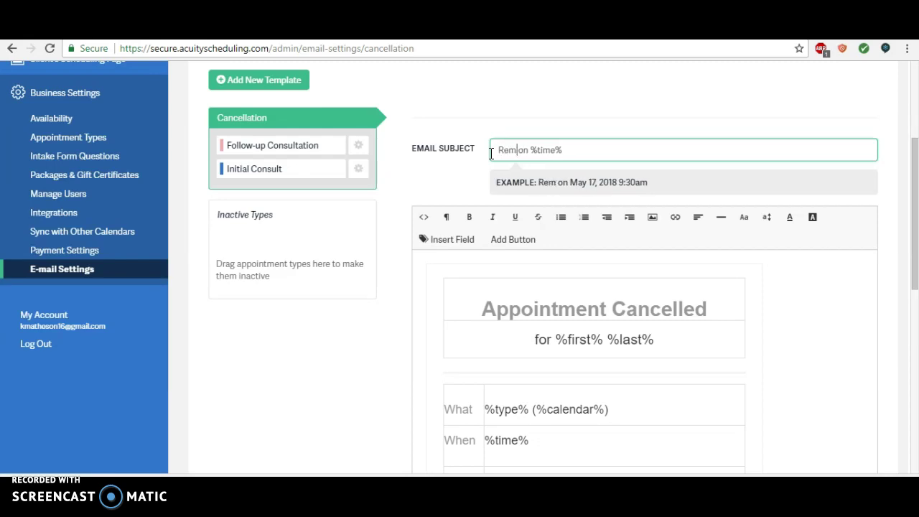
{"action": "type", "text": "inder:"}
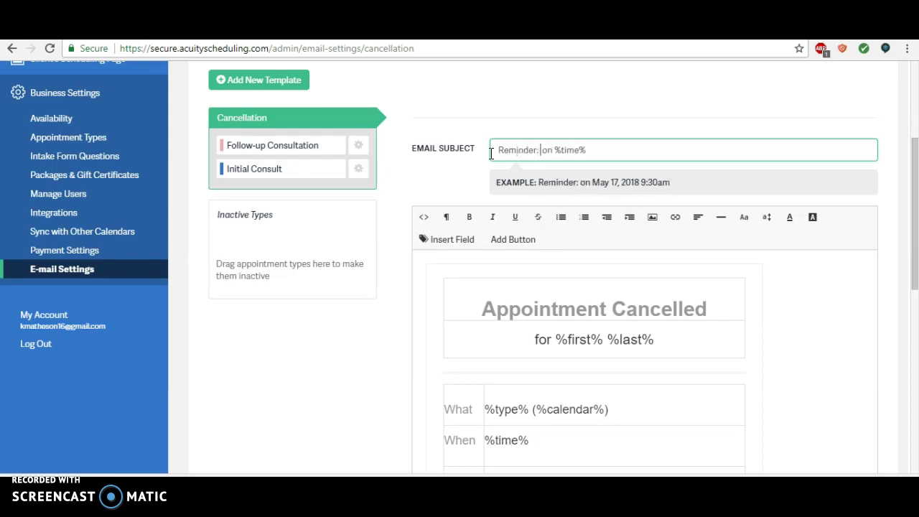
{"action": "type", "text": " Rebook"}
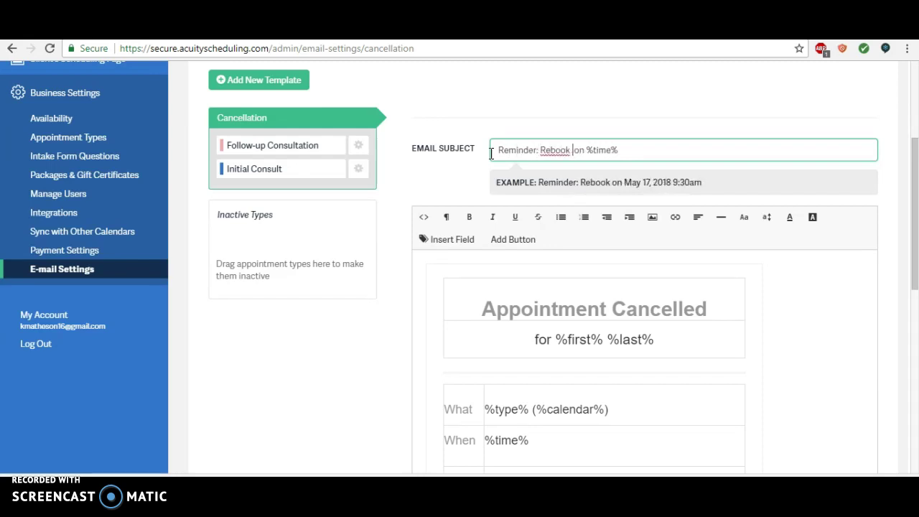
{"action": "type", "text": " Cancelled"}
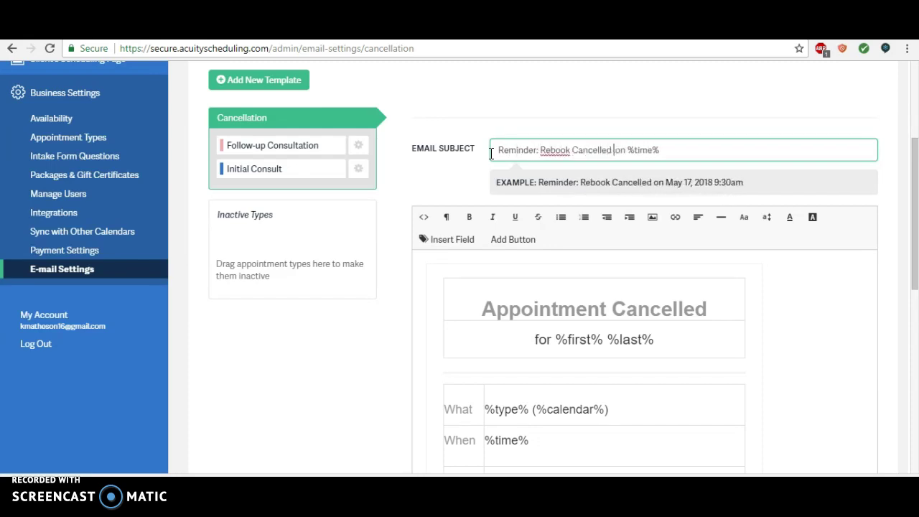
{"action": "type", "text": " Appoint "}
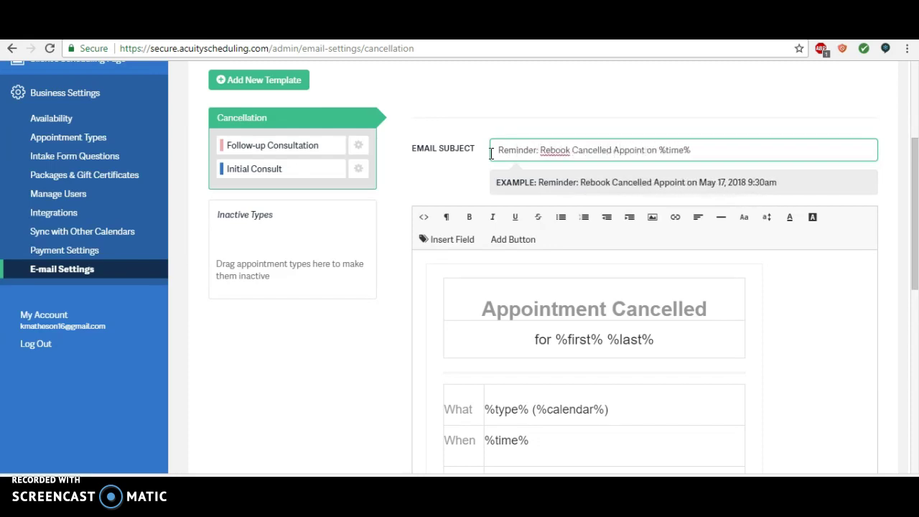
{"action": "type", "text": "ment"}
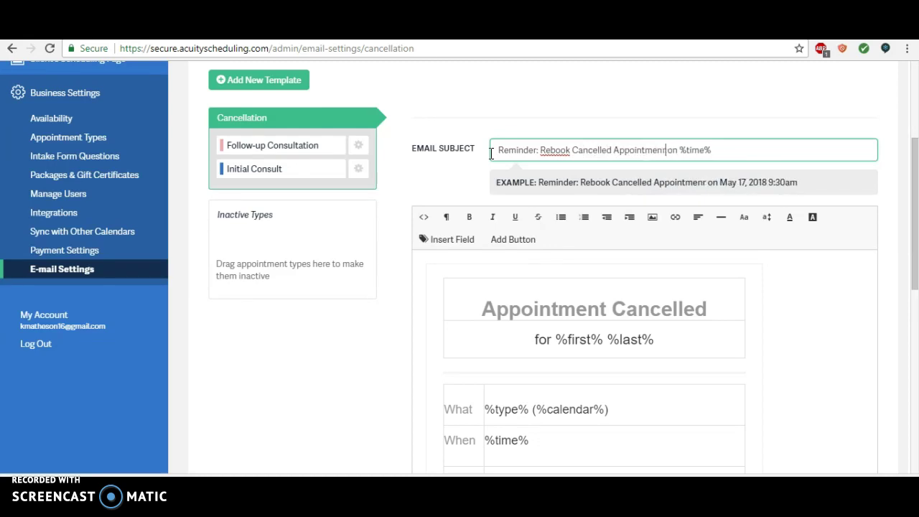
{"action": "key", "text": "Right"}
{"action": "key", "text": "Right"}
{"action": "key", "text": "Right"}
{"action": "key", "text": "BackSpace"}
{"action": "key", "text": "BackSpace"}
{"action": "type", "text": "from"}
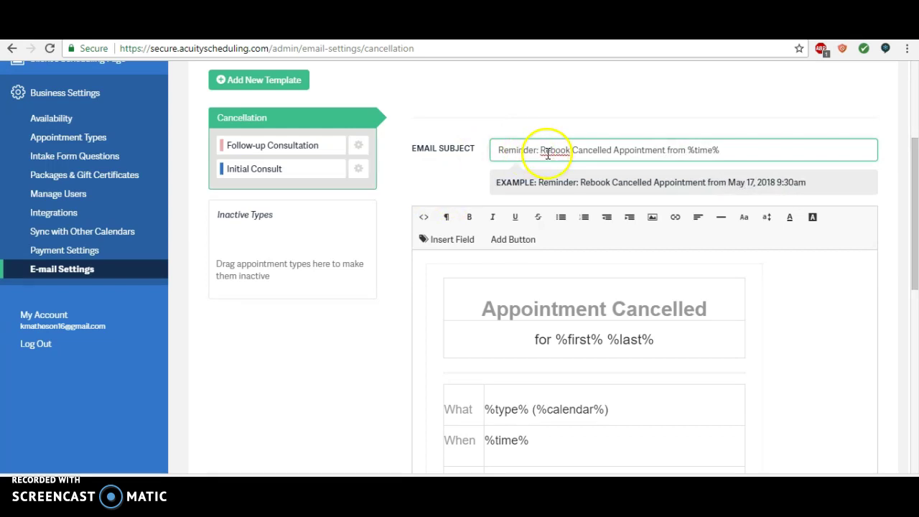
{"action": "type", "text": "-"}
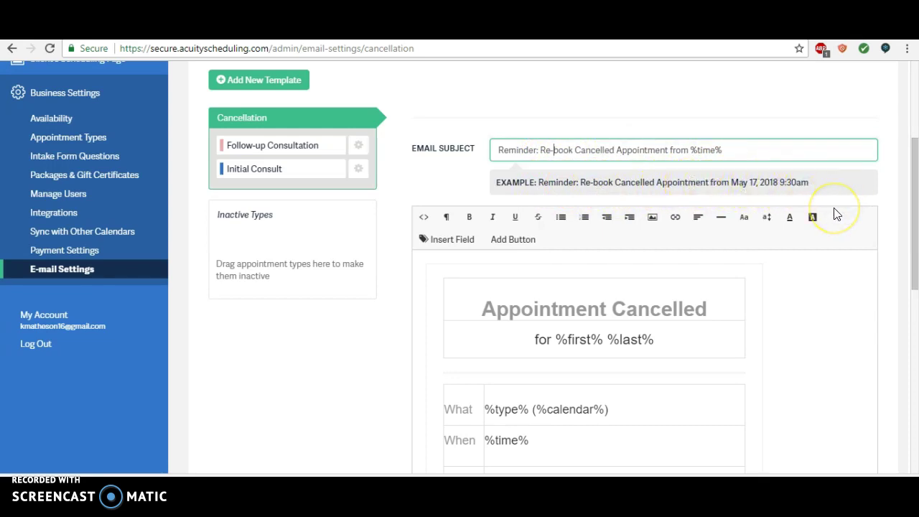
{"action": "left_click", "coordinate": [916, 179]}
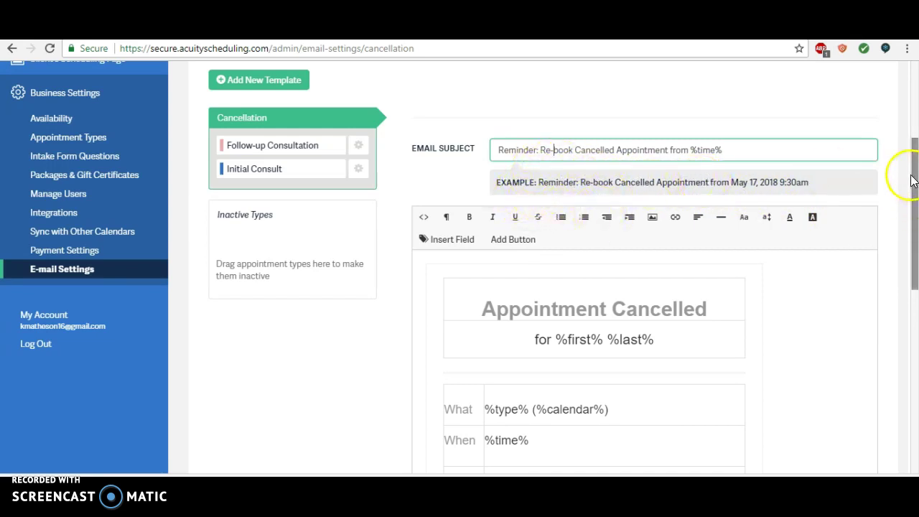
Step: Add the line 'To re-book your appointment, please visit our booking page HERE' and select HERE
{"action": "scroll", "coordinate": [912, 182], "scroll_direction": "down", "scroll_amount": 1}
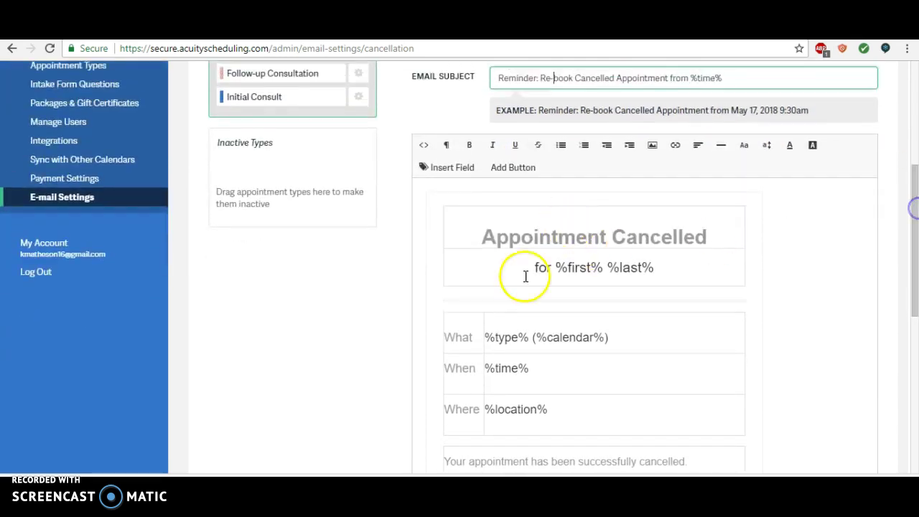
{"action": "left_click_drag", "start_coordinate": [918, 243], "coordinate": [913, 308]}
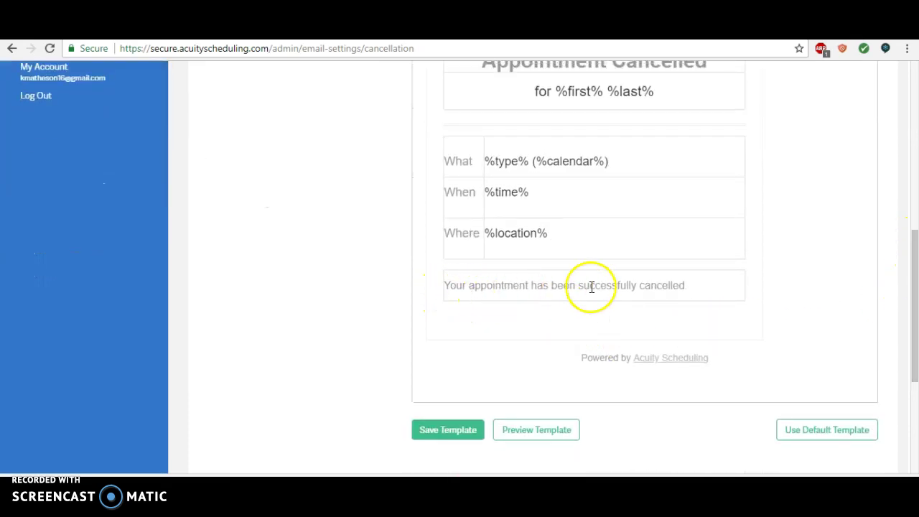
{"action": "left_click", "coordinate": [699, 285]}
{"action": "key", "text": "Return"}
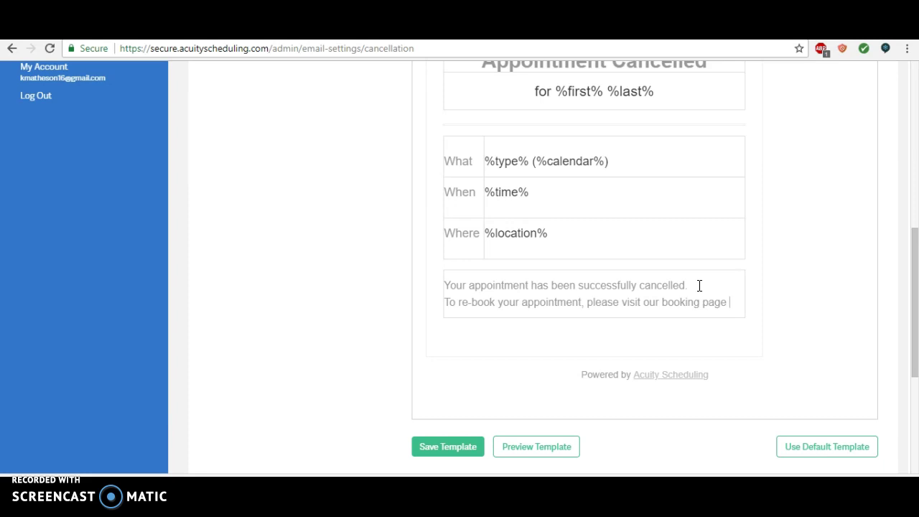
{"action": "type", "text": "RE"}
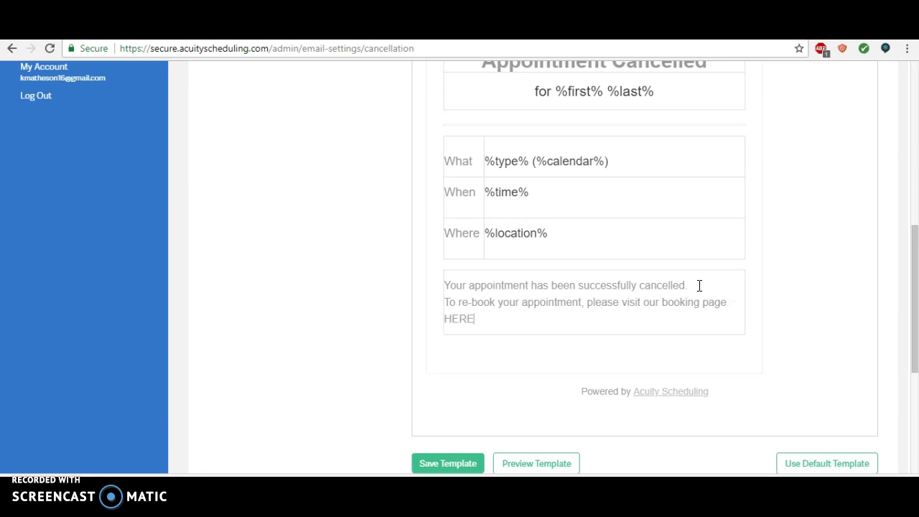
{"action": "double_click", "coordinate": [456, 318]}
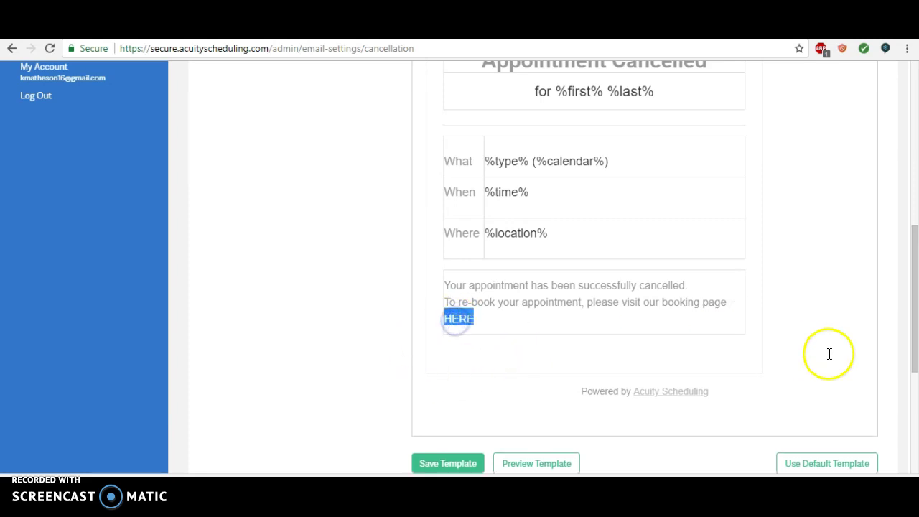
{"action": "left_click_drag", "start_coordinate": [915, 336], "coordinate": [895, 230]}
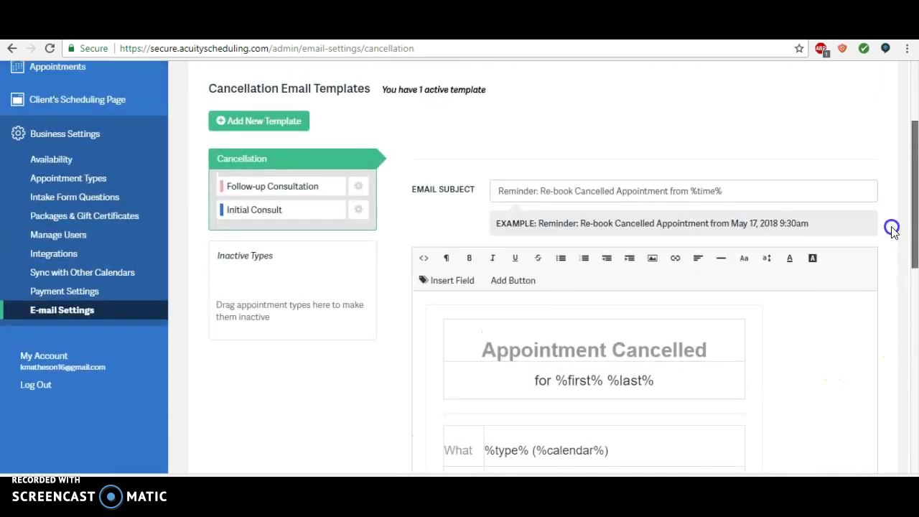
Step: Link HERE to the copied booking page URL, set to open in a new tab
{"action": "left_click", "coordinate": [675, 257]}
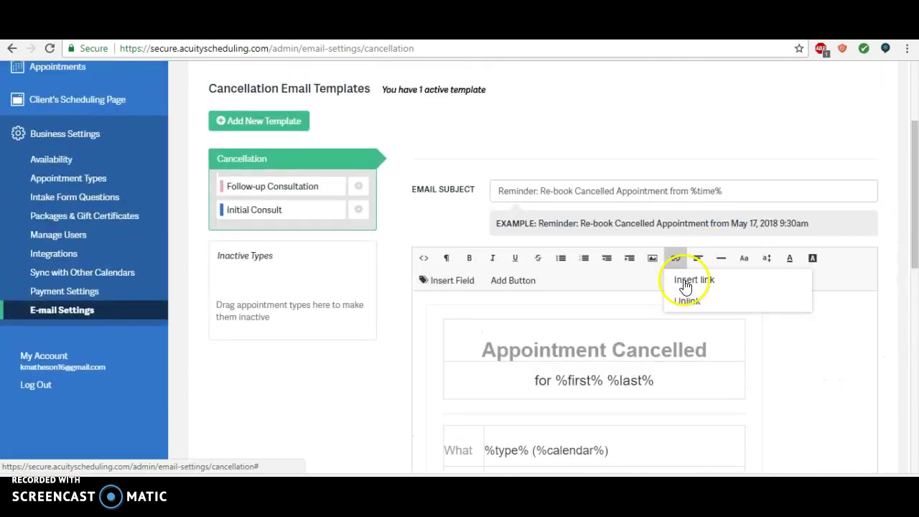
{"action": "left_click", "coordinate": [686, 283]}
{"action": "type", "text": "https://KateMathesonCalendar.as.me/"}
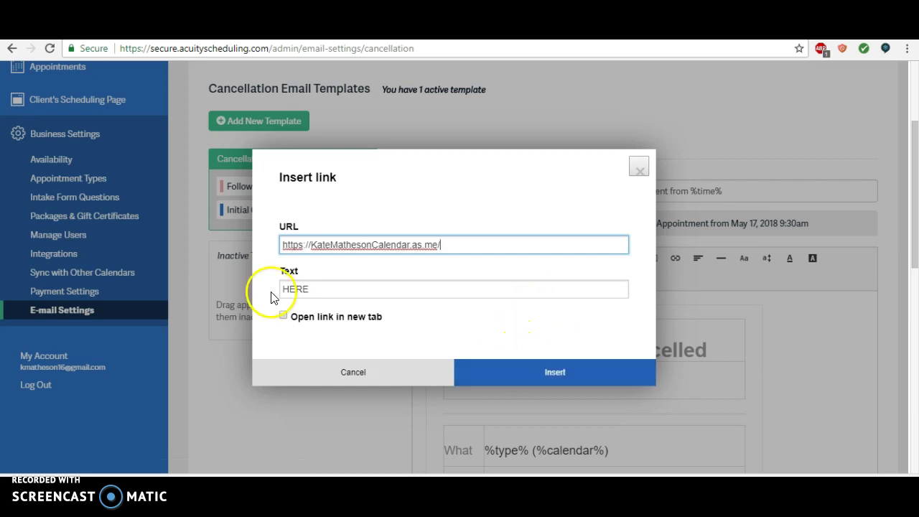
{"action": "left_click", "coordinate": [283, 316]}
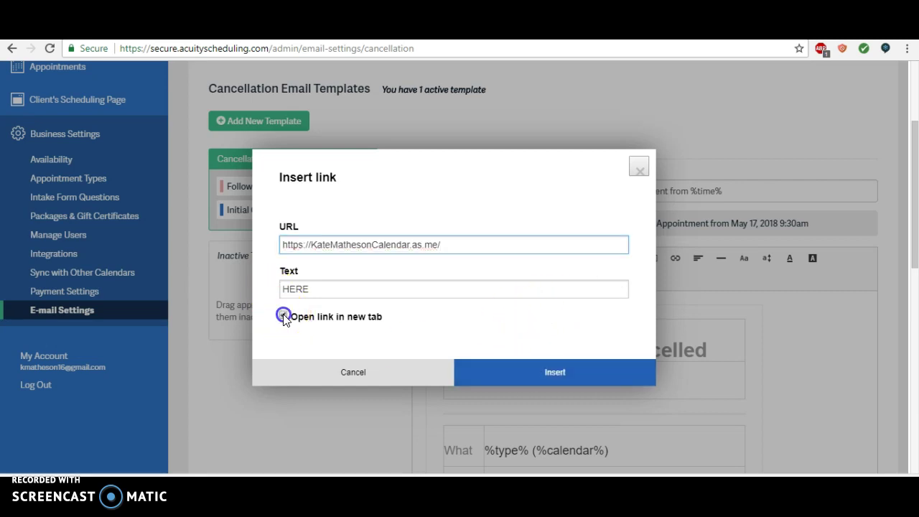
{"action": "left_click", "coordinate": [548, 378]}
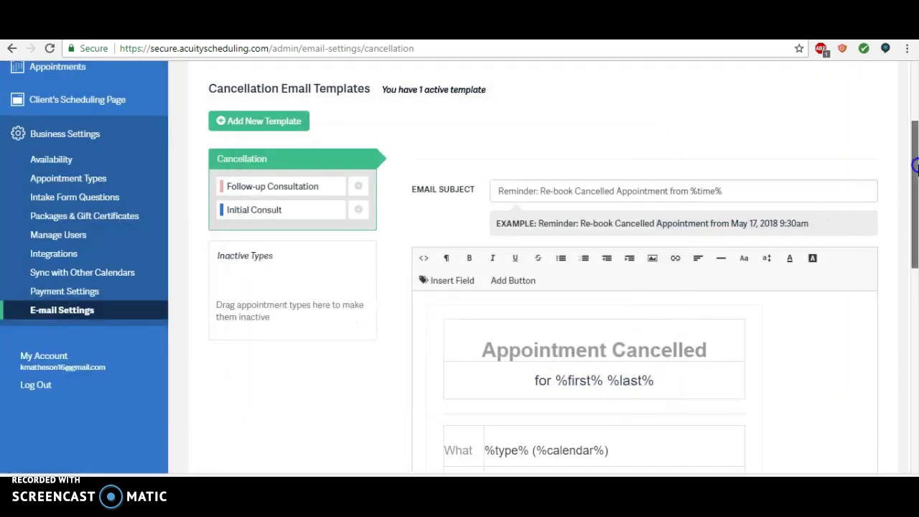
Step: Insert a blank line between 'successfully cancelled.' and the re-book sentence
{"action": "scroll", "coordinate": [912, 215], "scroll_direction": "down", "scroll_amount": 4}
{"action": "left_click", "coordinate": [622, 355]}
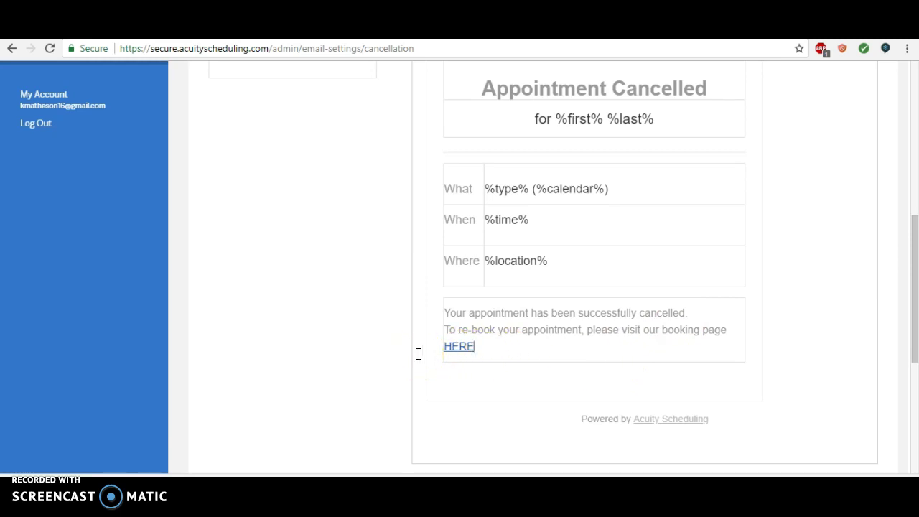
{"action": "left_click", "coordinate": [917, 288]}
{"action": "left_click_drag", "start_coordinate": [916, 287], "coordinate": [901, 306]}
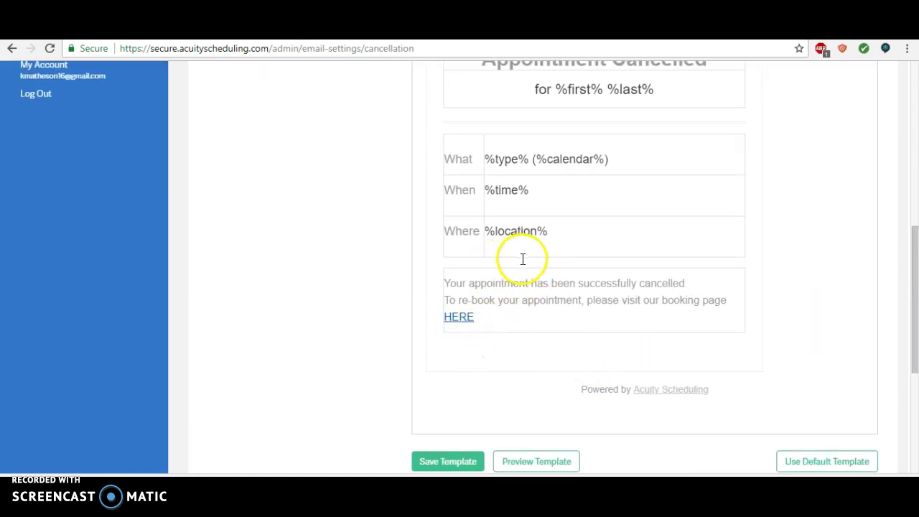
{"action": "left_click", "coordinate": [688, 285]}
{"action": "key", "text": "Return"}
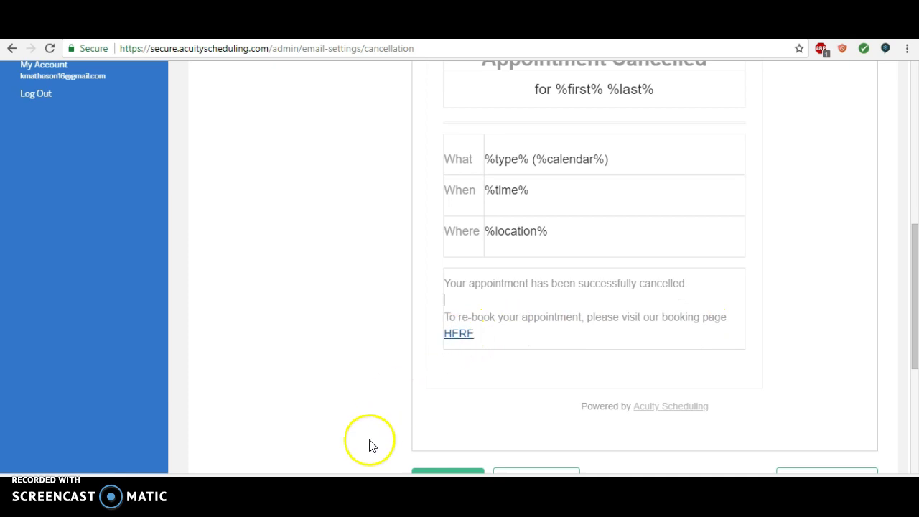
{"action": "left_click_drag", "start_coordinate": [916, 288], "coordinate": [907, 306]}
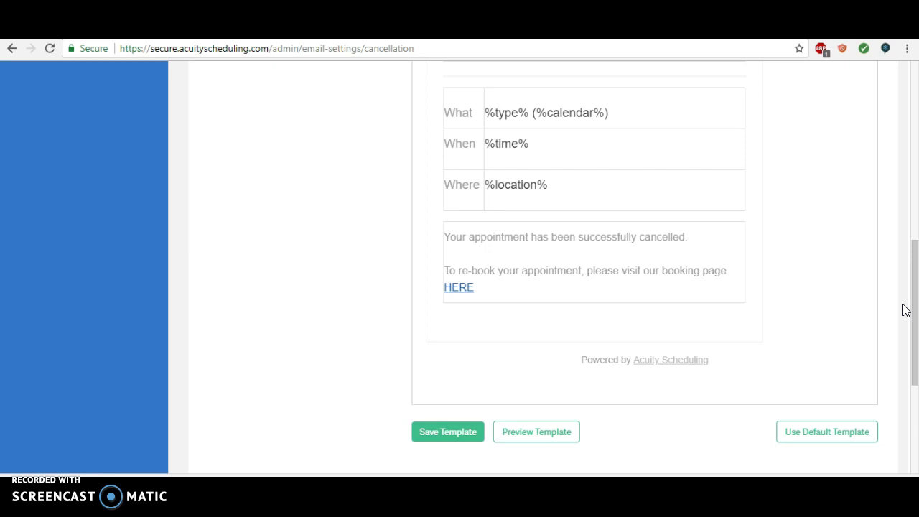
{"action": "left_click_drag", "start_coordinate": [915, 253], "coordinate": [915, 264]}
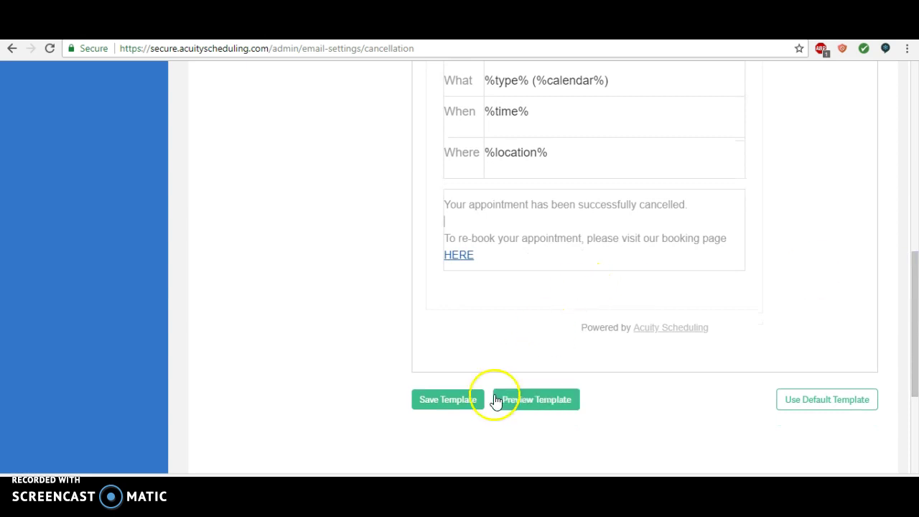
Step: Save the edited cancellation template and return to the top of Email Settings
{"action": "left_click", "coordinate": [445, 404]}
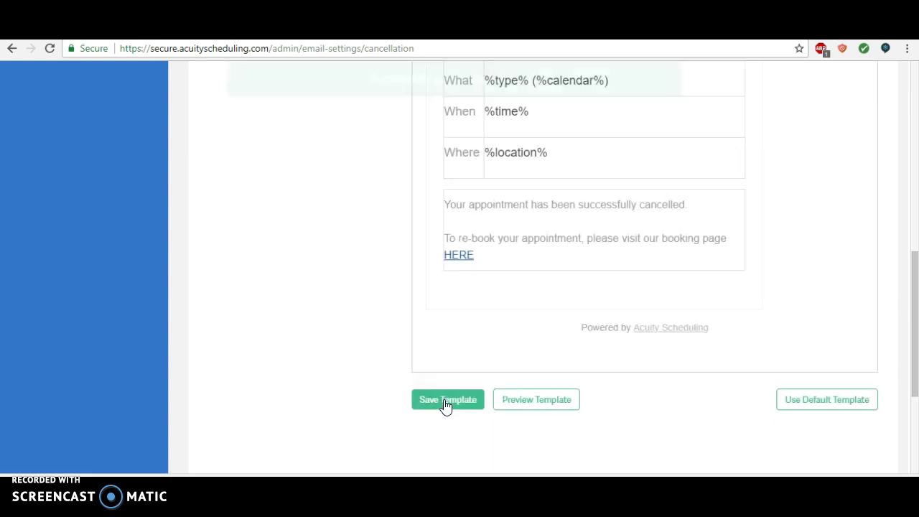
{"action": "left_click_drag", "start_coordinate": [911, 323], "coordinate": [907, 129]}
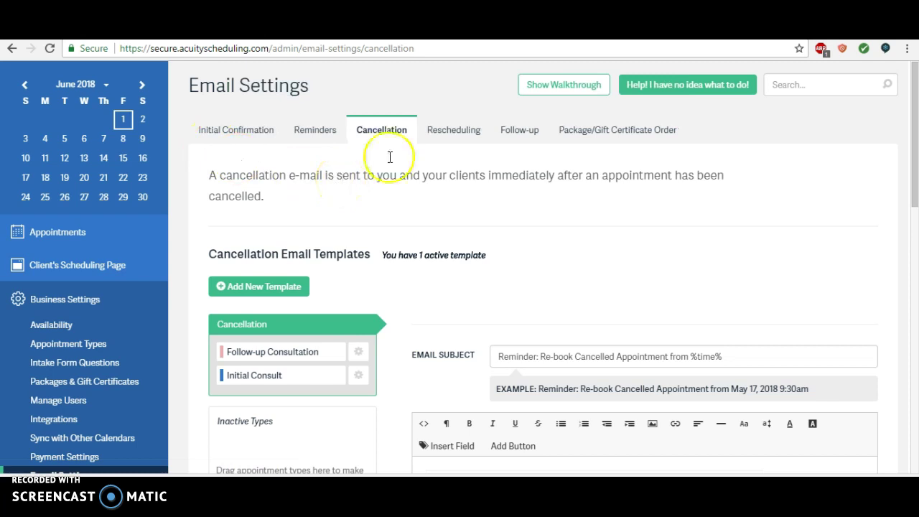
{"action": "left_click_drag", "start_coordinate": [915, 136], "coordinate": [915, 147]}
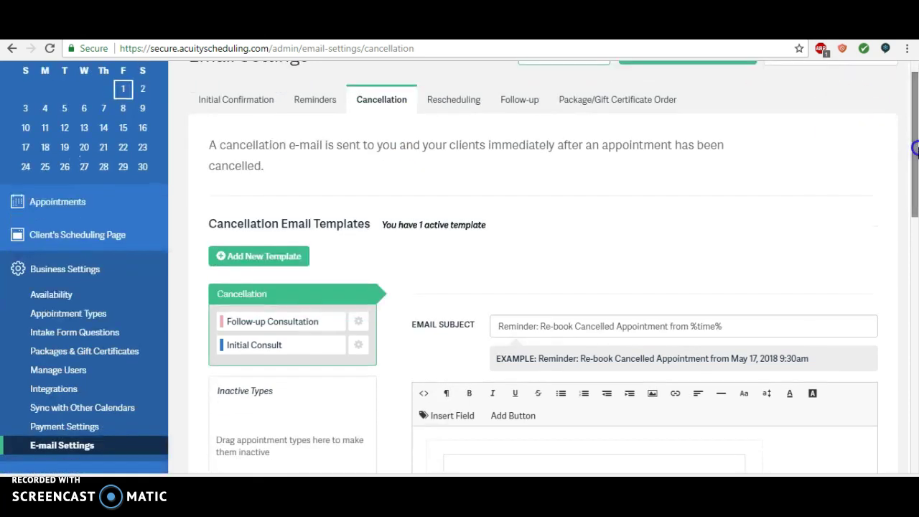